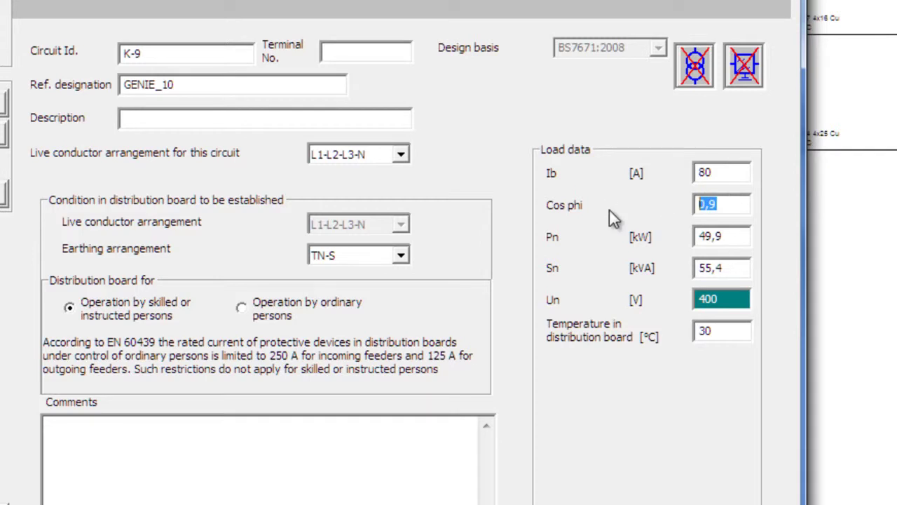
Set the load's cos phi to 0.8 for circuit K-9 and display its protection settings
type("0.8")
key("Tab")
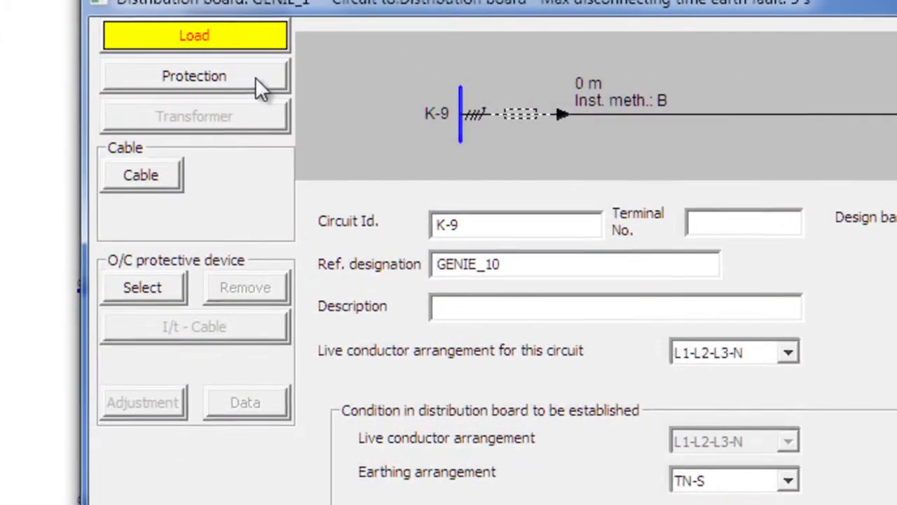
left_click(224, 68)
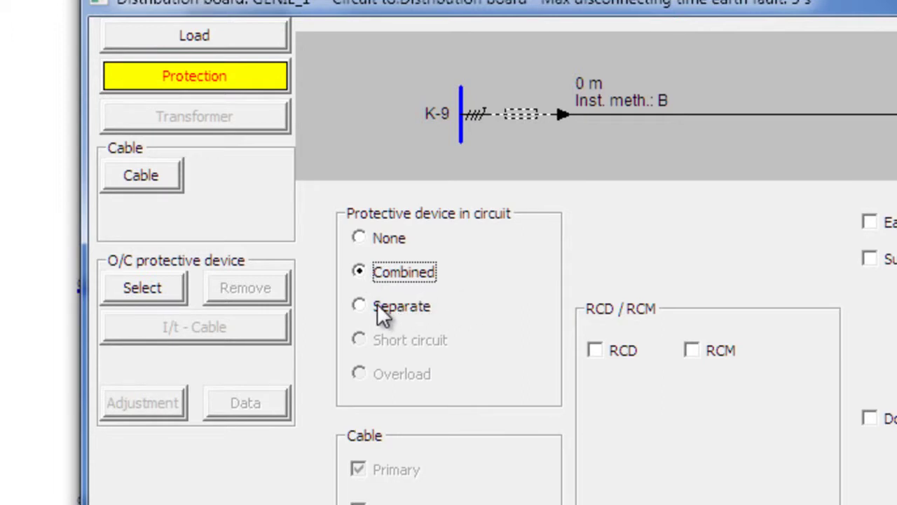
Set the cable's reference installation method to C - Open, clipped direct, and its length to 15 m
left_click(143, 175)
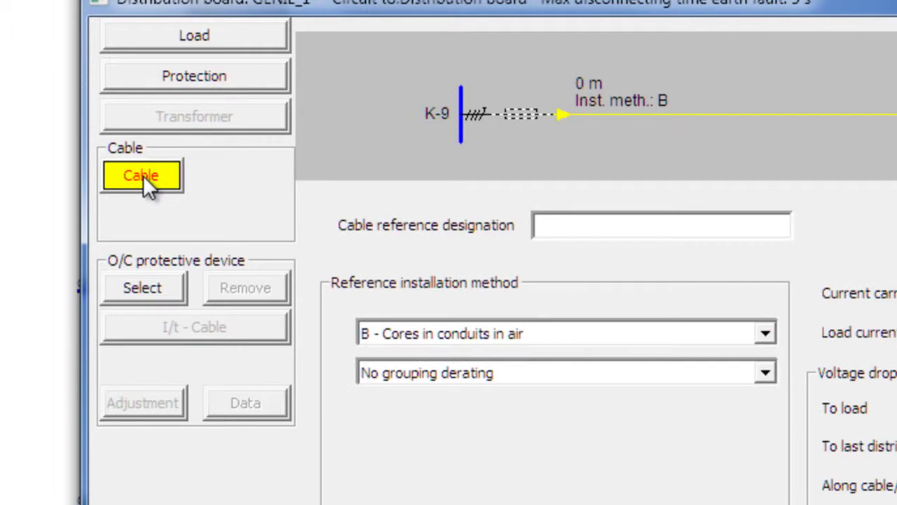
left_click(467, 331)
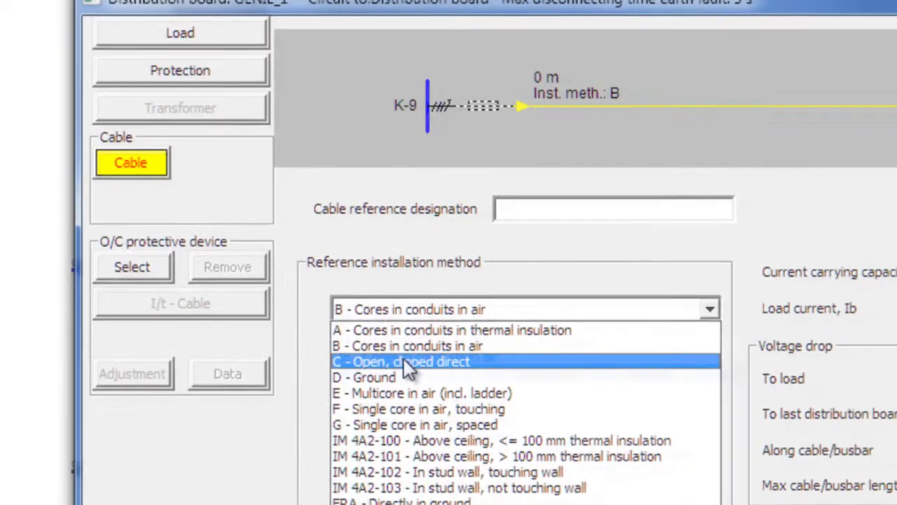
left_click(409, 362)
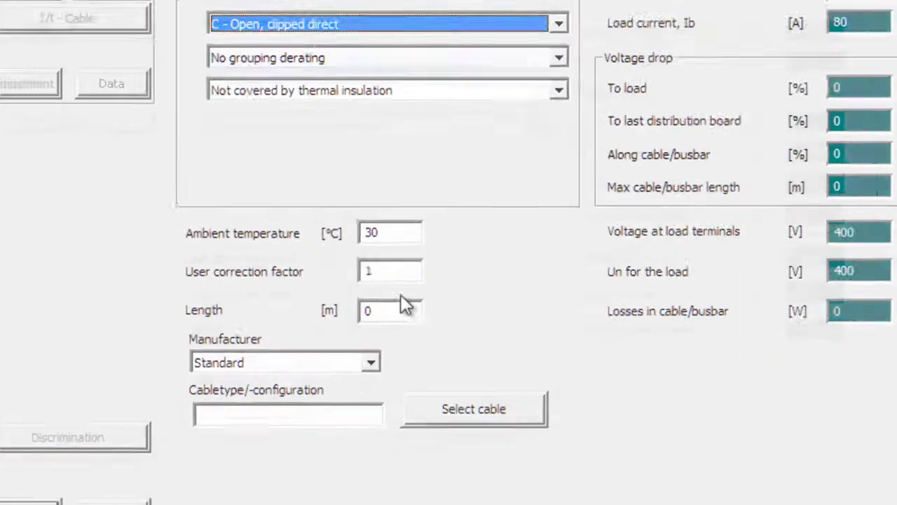
left_click_drag(380, 311, 321, 317)
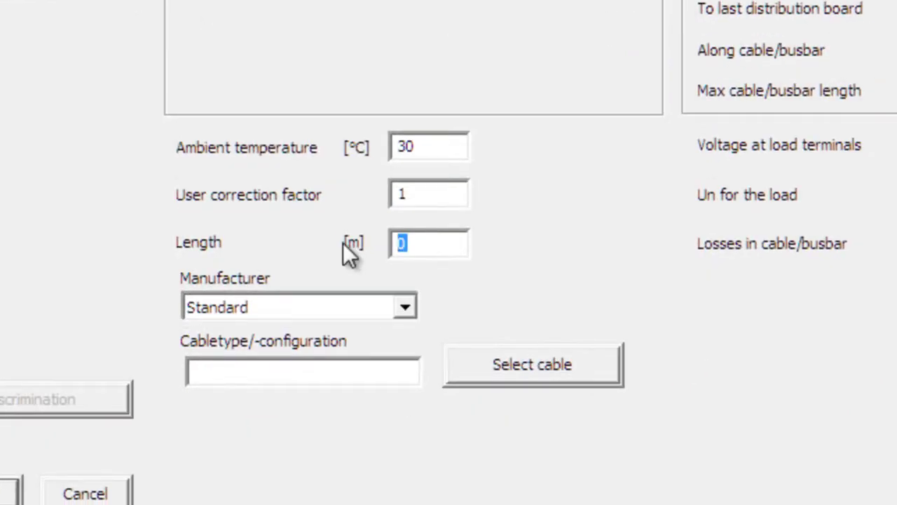
type("15")
key("Tab")
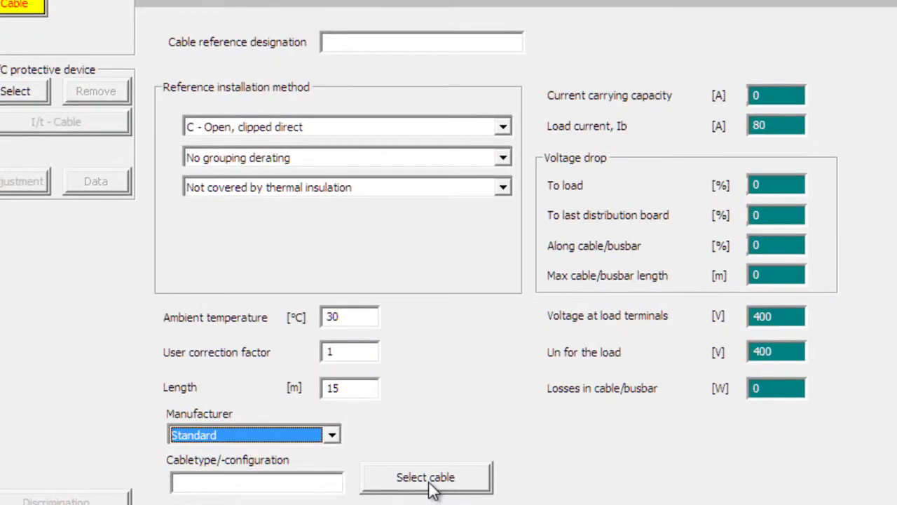
Select a standard BS5467 copper cable with 4 live conductors, 1 conductor per phase and cross-section 4x25
left_click(515, 402)
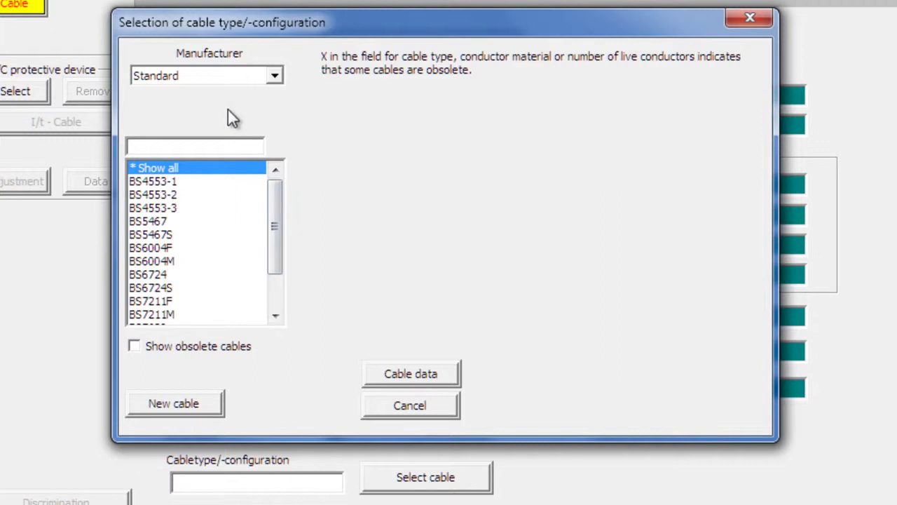
key("Down")
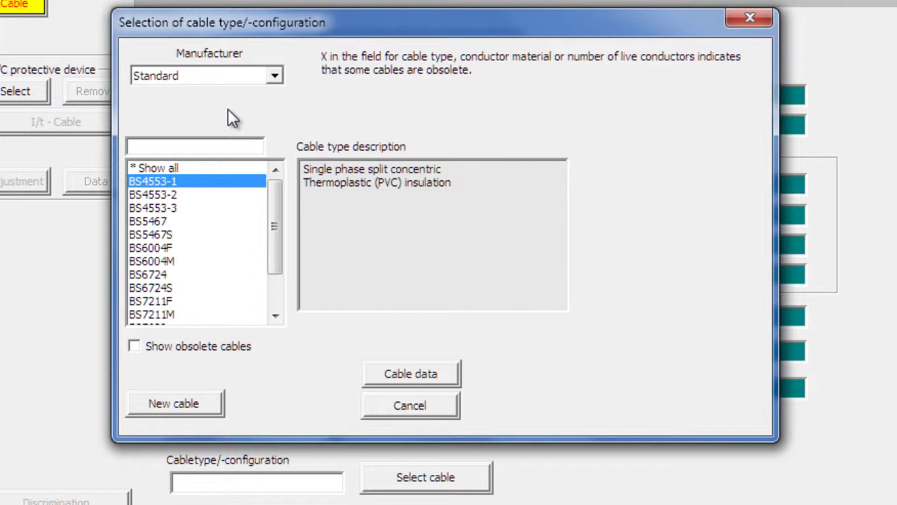
key("Down")
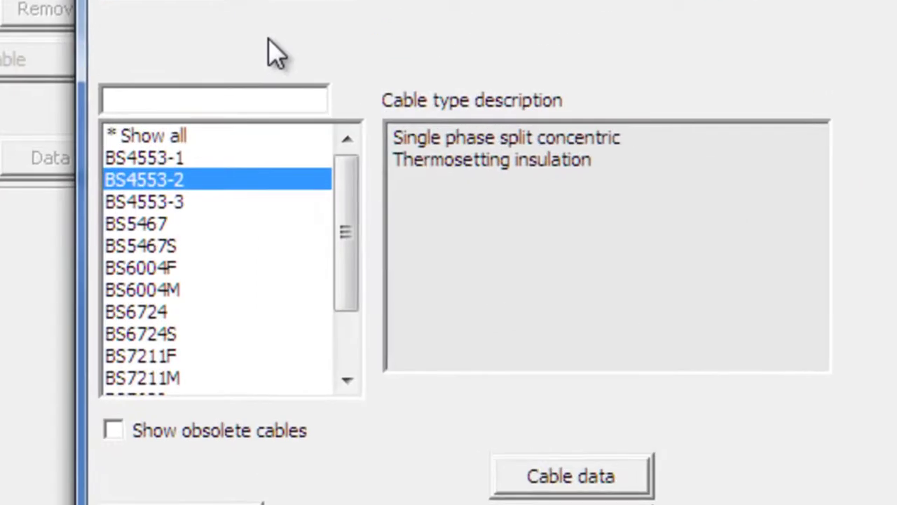
key("Down")
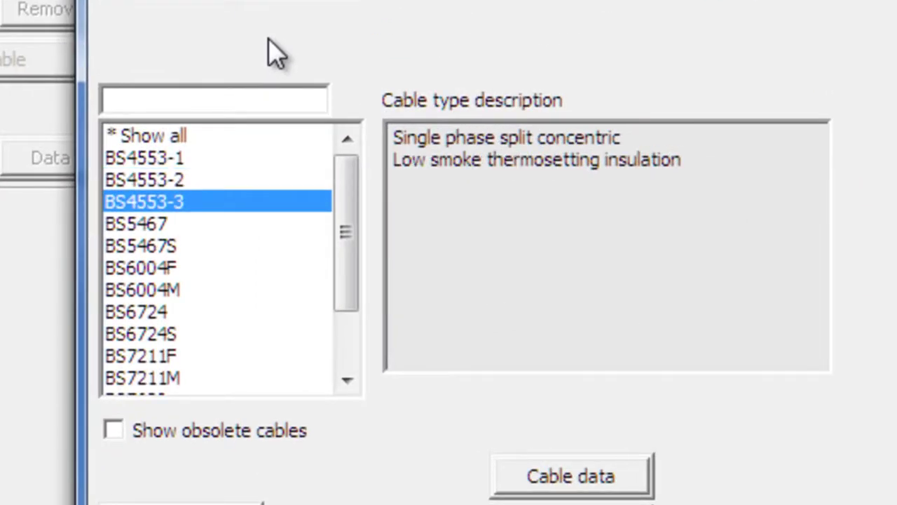
key("Down")
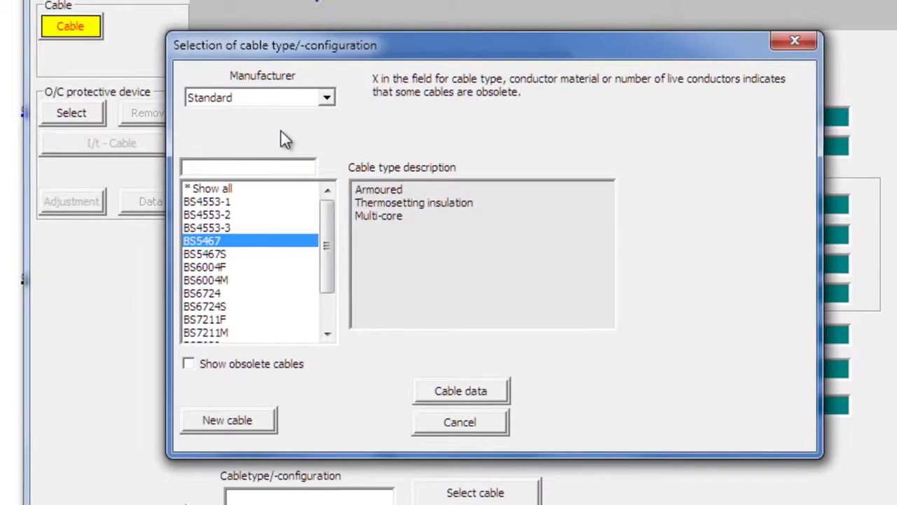
key("Return")
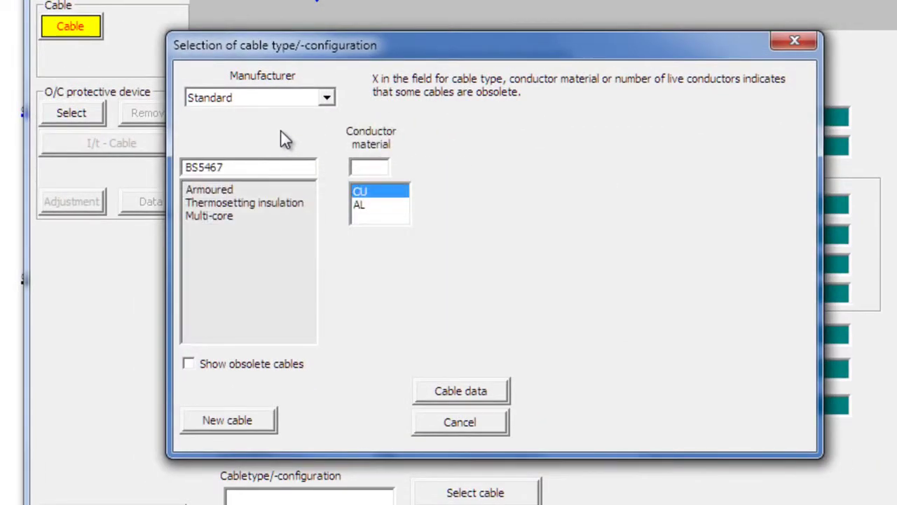
key("Return")
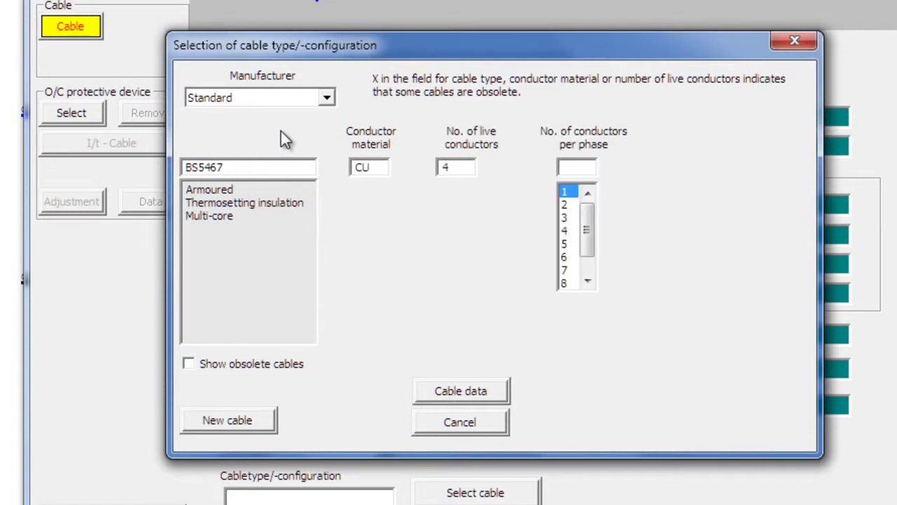
key("Return")
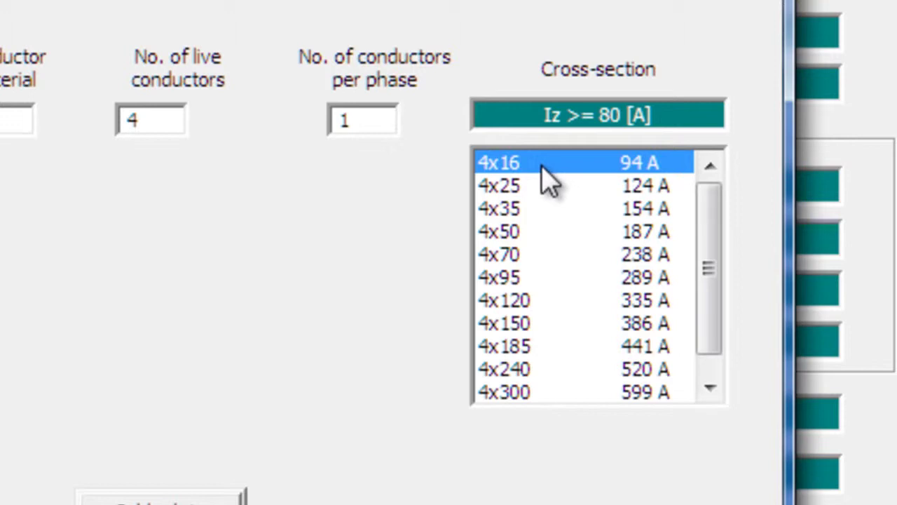
left_click(550, 184)
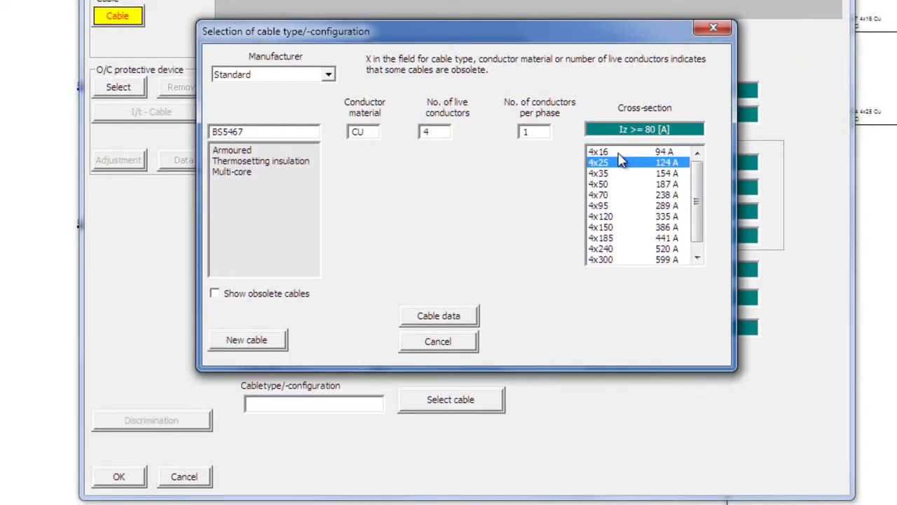
double_click(620, 162)
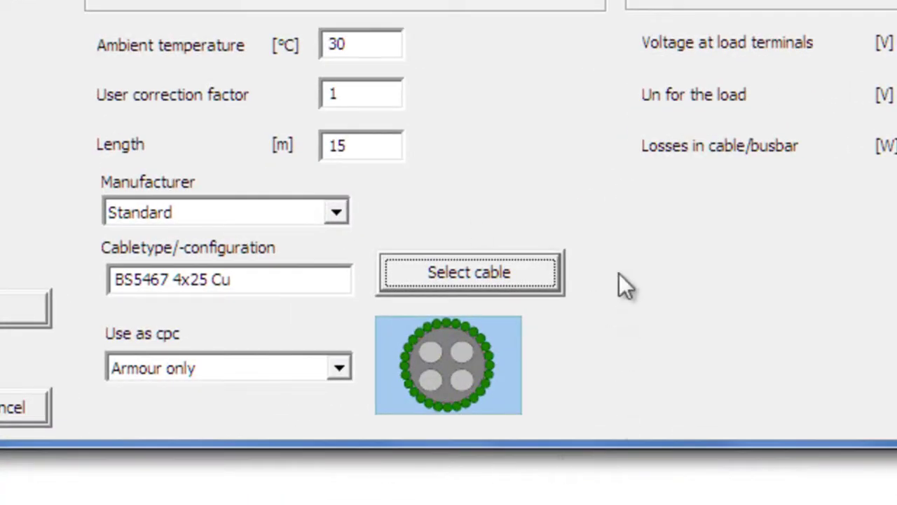
Use Armour + external cpc for the cable's protective conductor, with an external cpc cross-section of 10 mm²
left_click(338, 372)
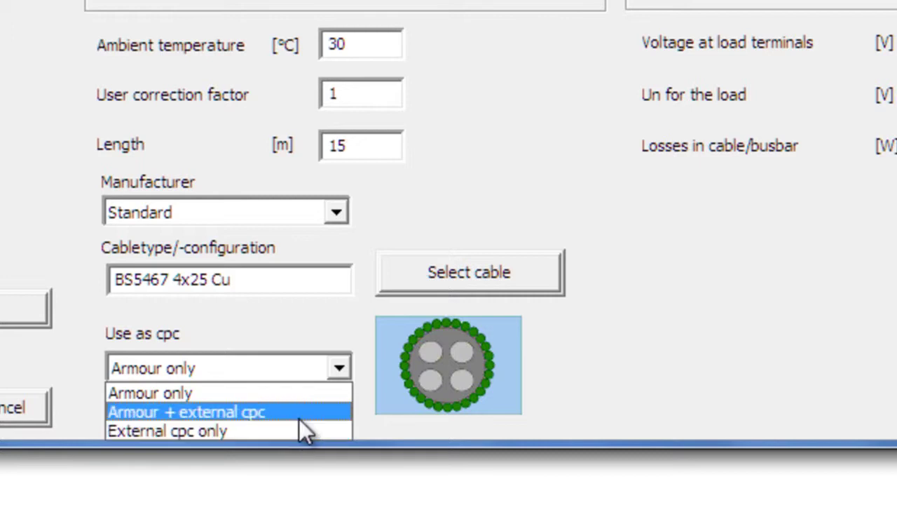
left_click(278, 413)
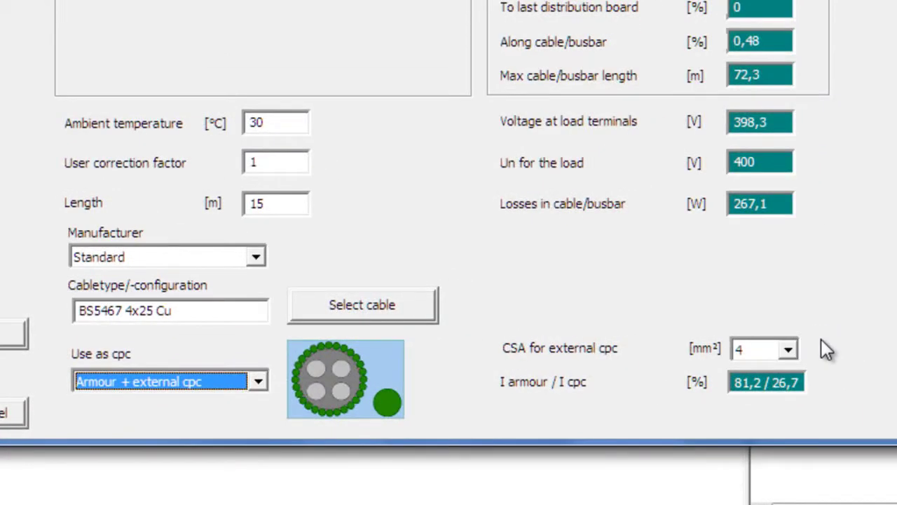
left_click(788, 349)
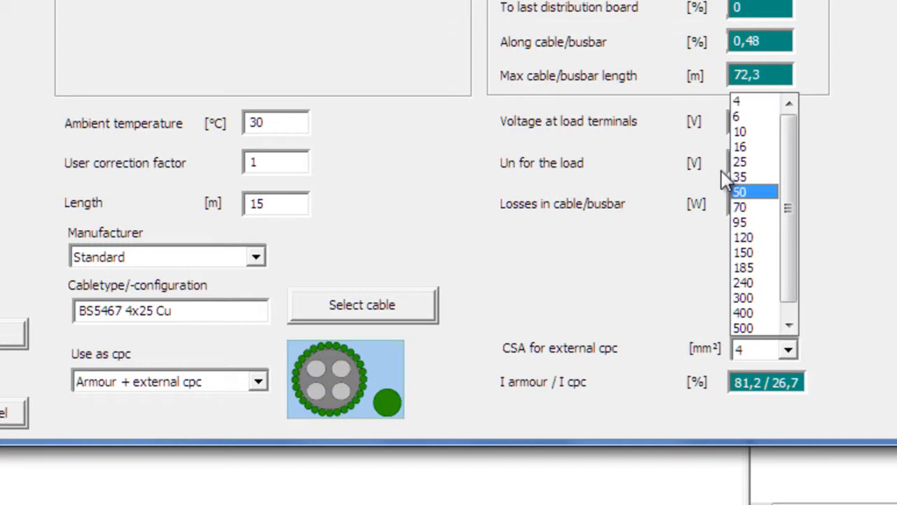
left_click(760, 133)
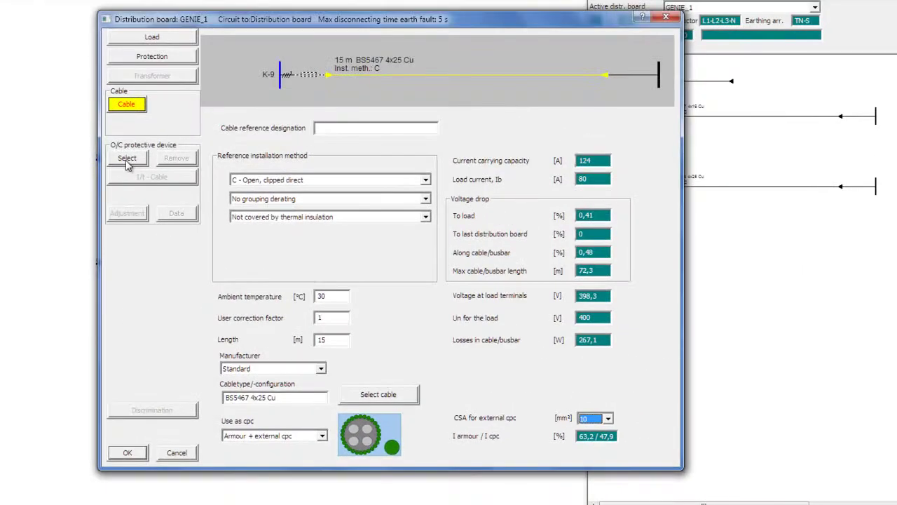
Filter the overcurrent protective devices to breaker class CIRCUIT BREAKER with an ultimate rated current of 100 A
left_click(102, 162)
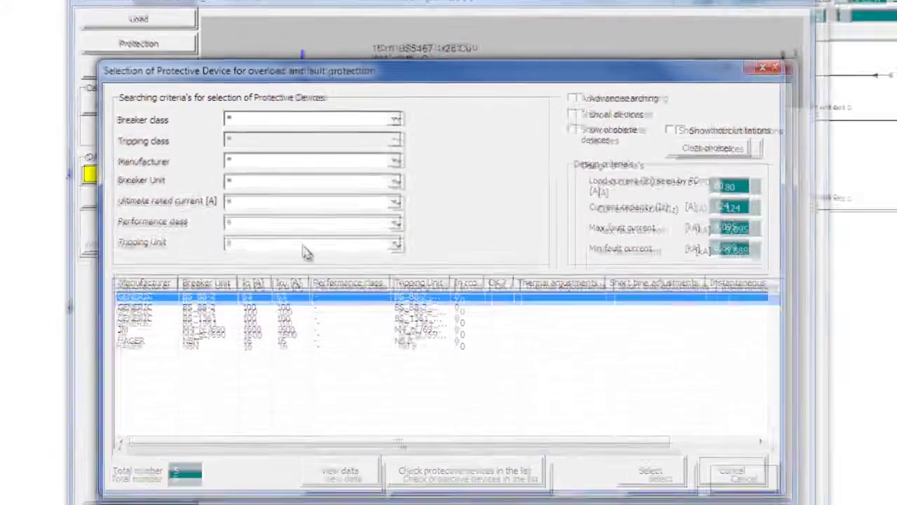
left_click(366, 119)
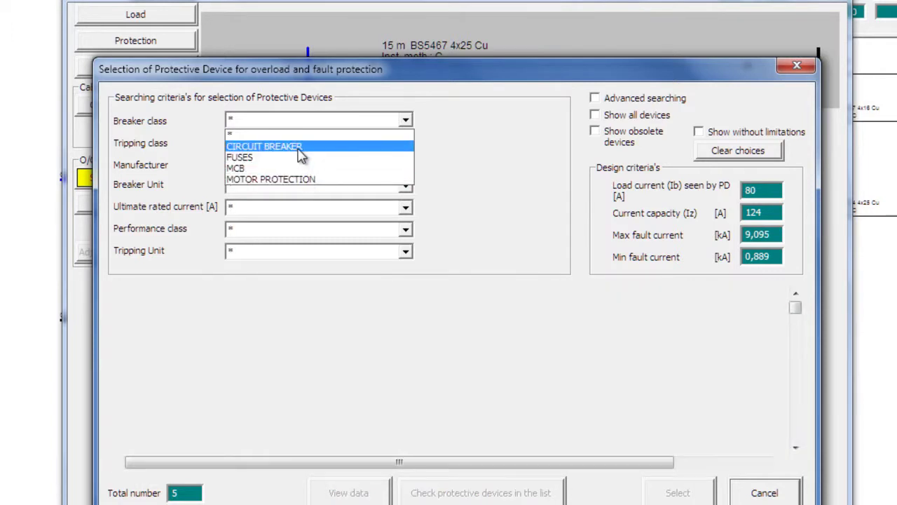
left_click(300, 153)
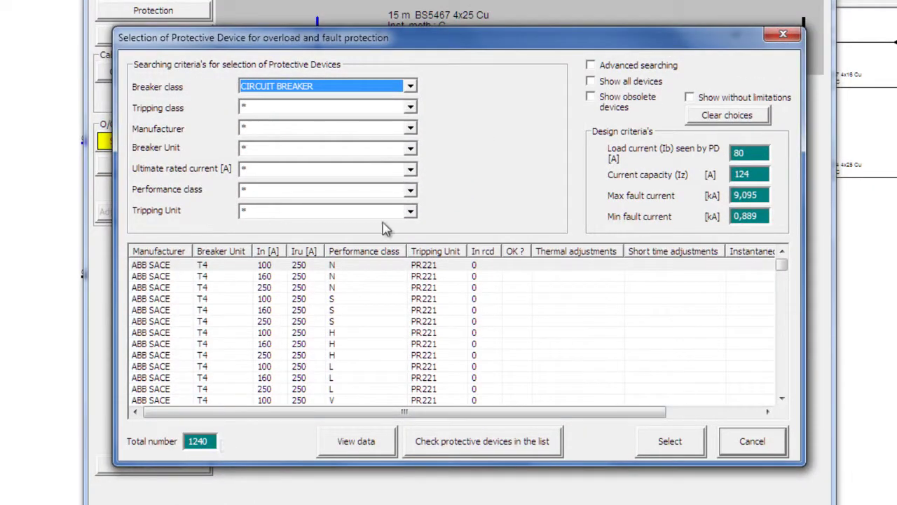
left_click(314, 172)
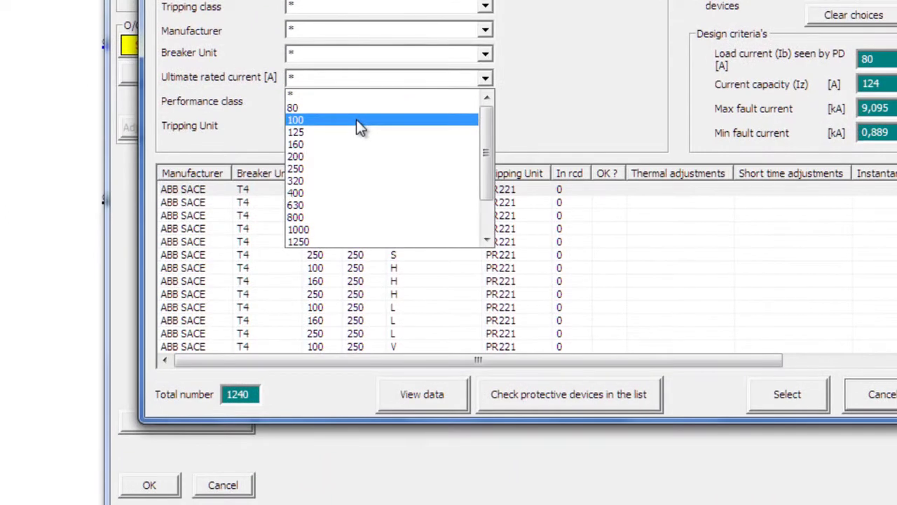
left_click(357, 122)
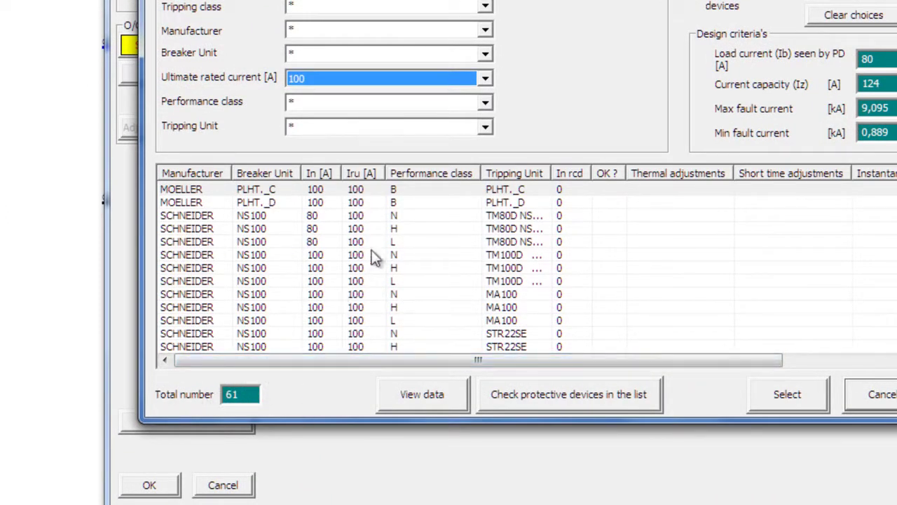
Check the listed protective devices against the circuit and read the messages for the GARO E160-SJ breaker
left_click(632, 398)
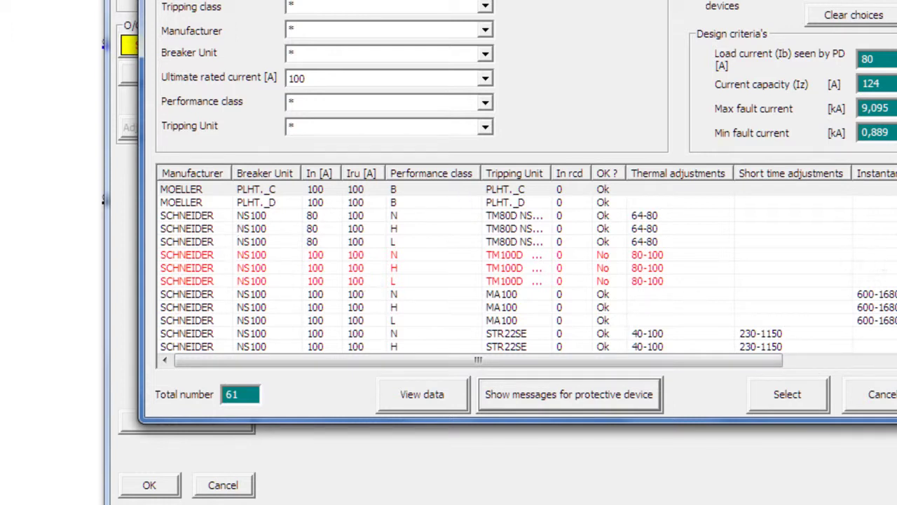
scroll(878, 259, "down", 5)
scroll(528, 267, "down", 8)
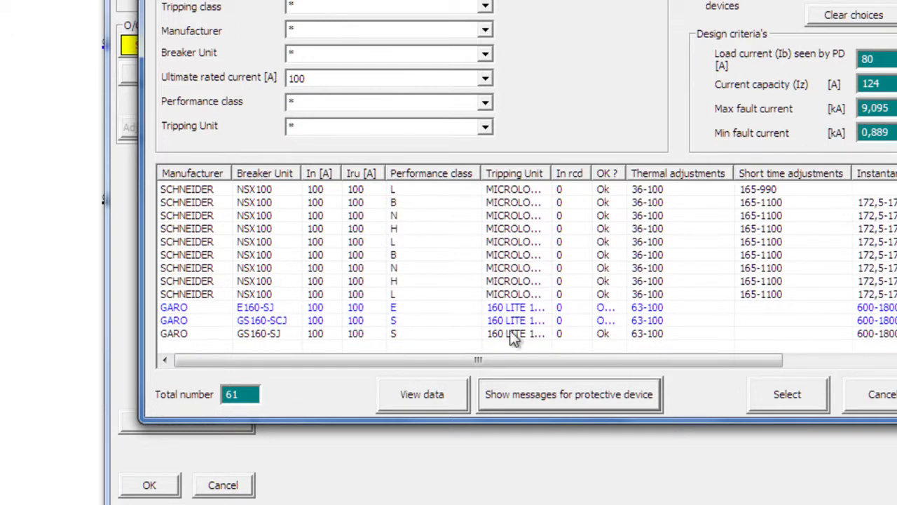
left_click(524, 309)
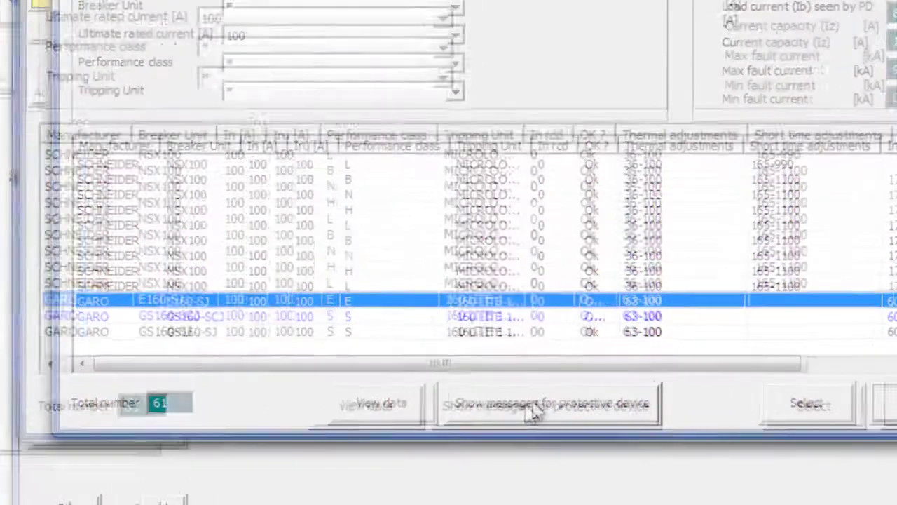
left_click(555, 397)
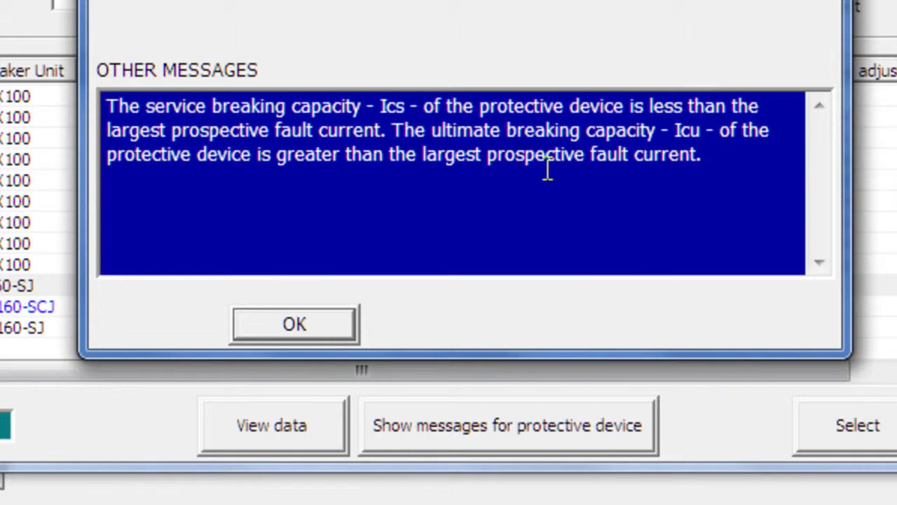
left_click(300, 324)
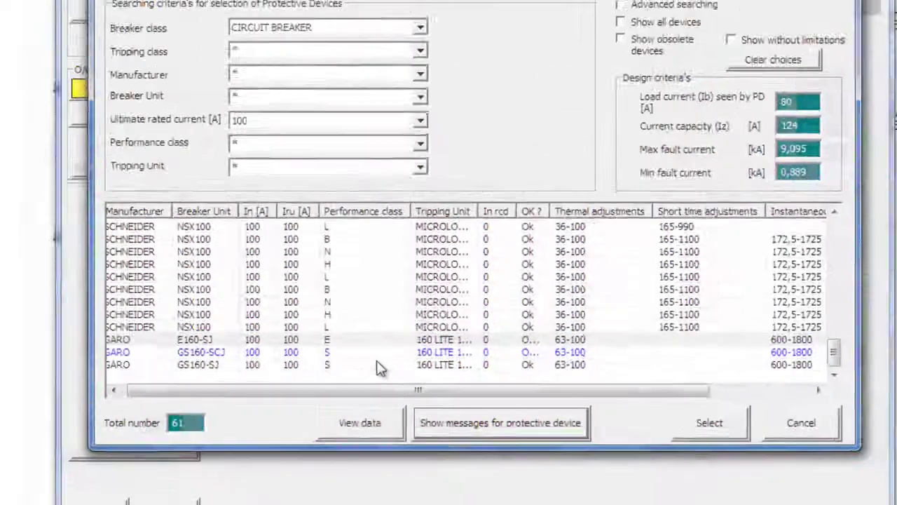
Select the Schneider NSX100 circuit breaker, 100 A, performance class N, with the Micrologic 5.2 A tripping unit
scroll(393, 369, "left", 1)
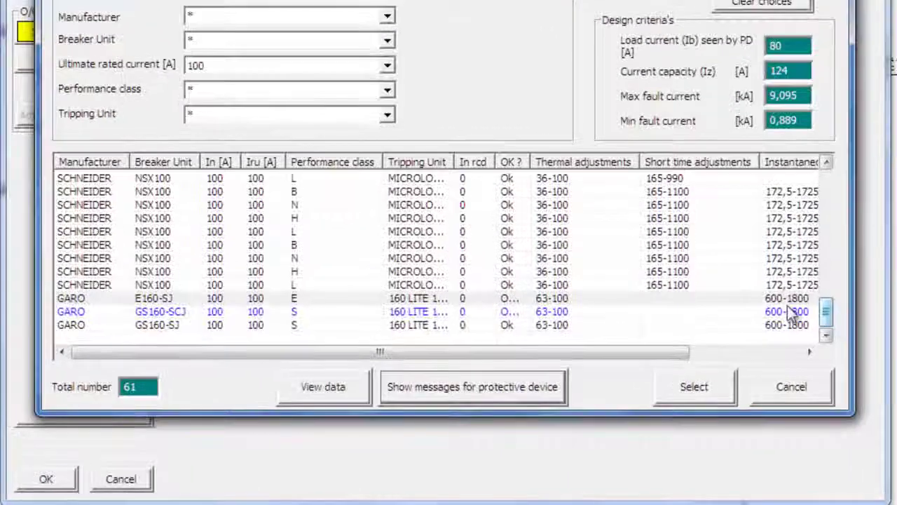
left_click(300, 257)
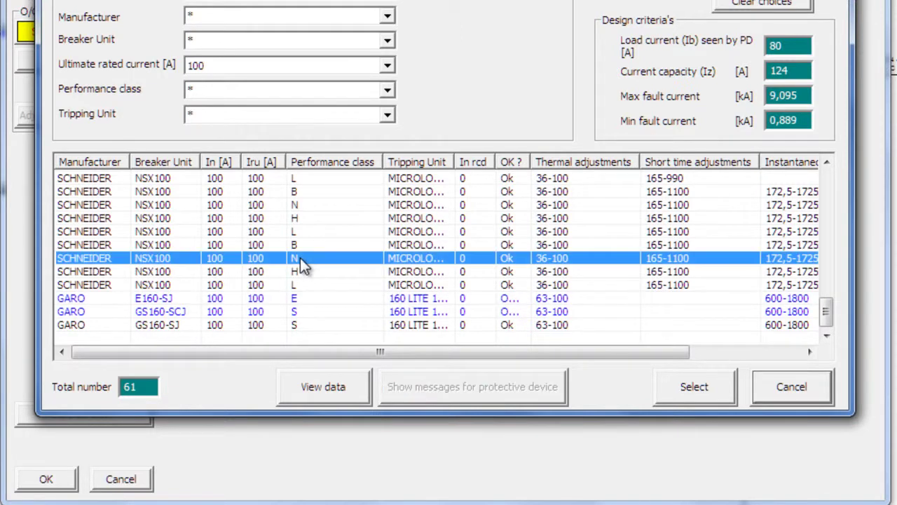
left_click(692, 386)
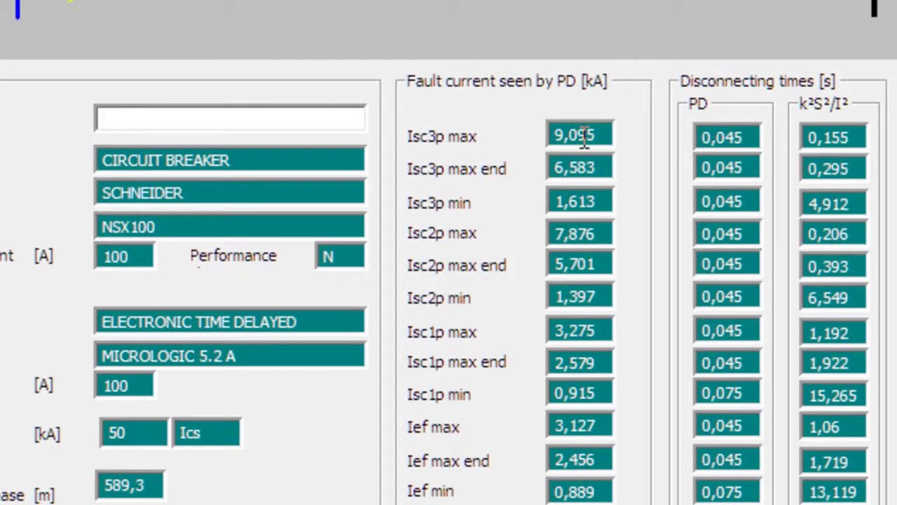
Show the fault locations for Isc3p max and Ief min, and accept the completed circuit
left_click(585, 137)
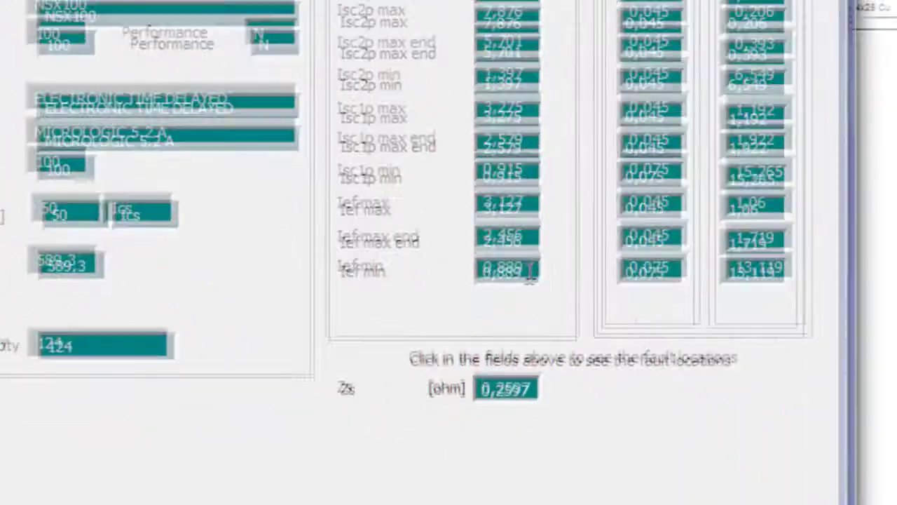
left_click(501, 369)
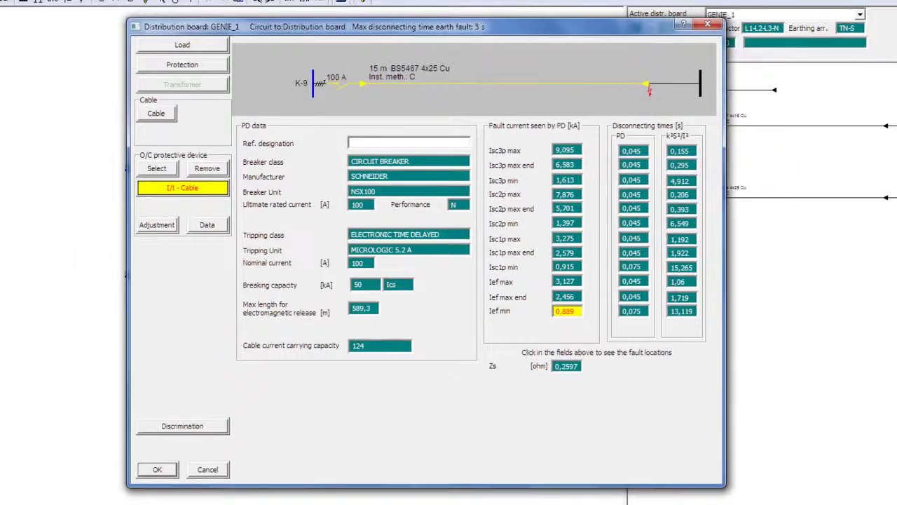
left_click(158, 470)
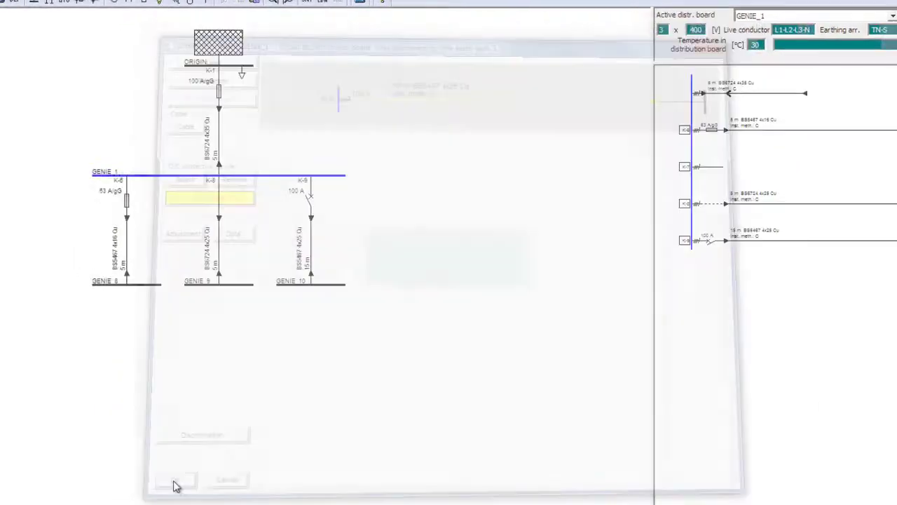